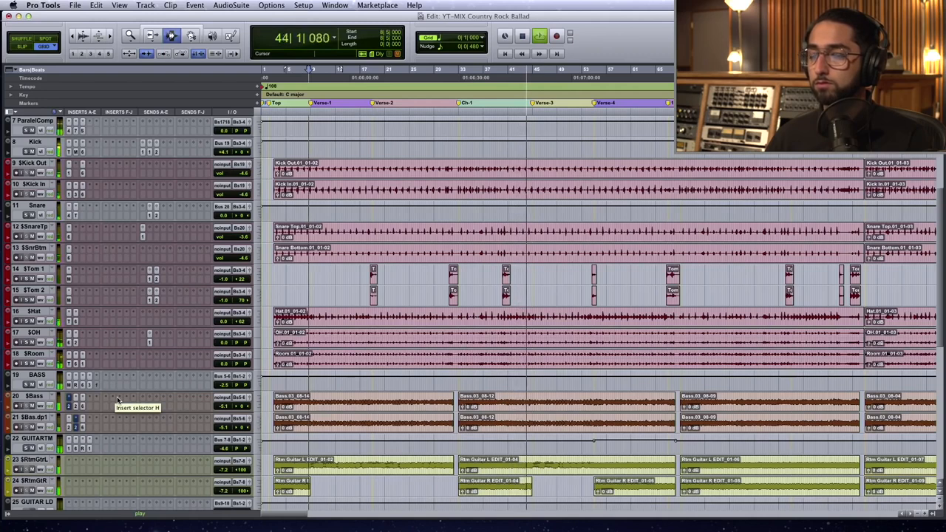
Stop playback and open the C1 compressor inserted on the BASS track, moving its window clear of the track list
key(space)
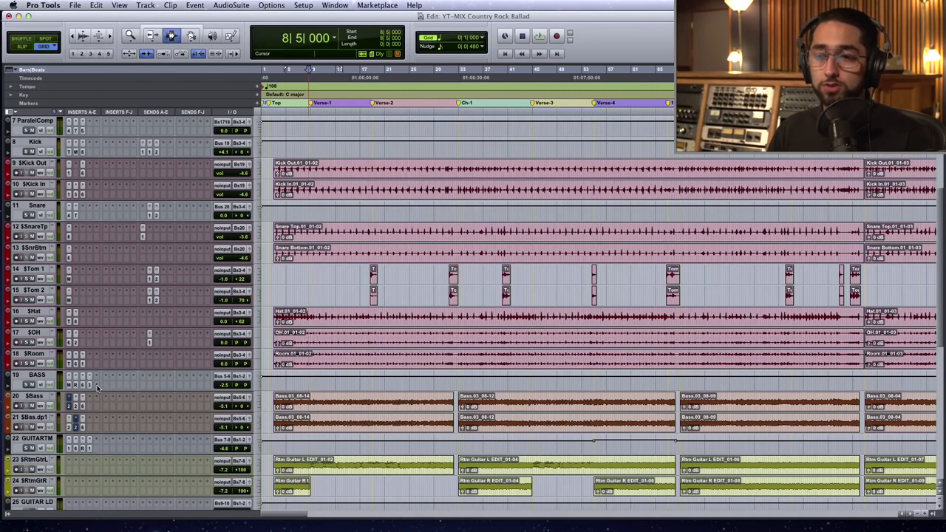
click(96, 386)
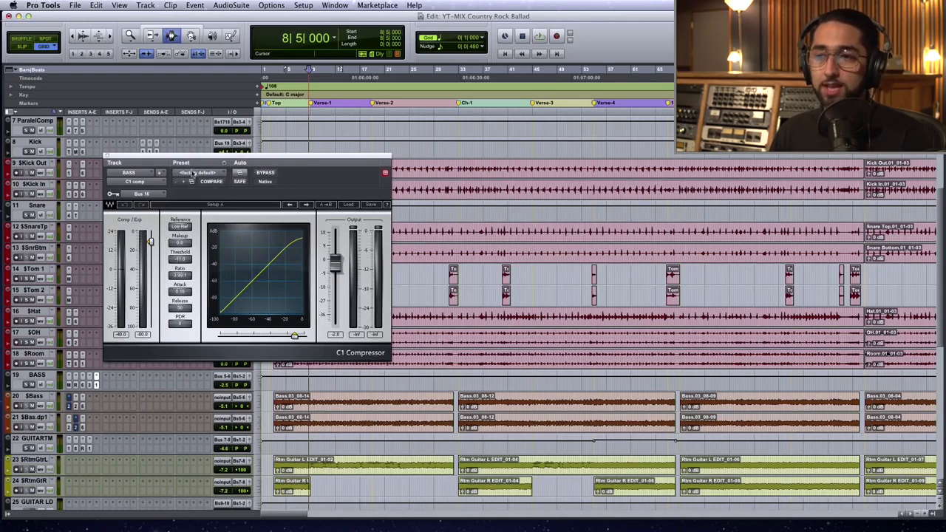
drag(243, 156, 342, 142)
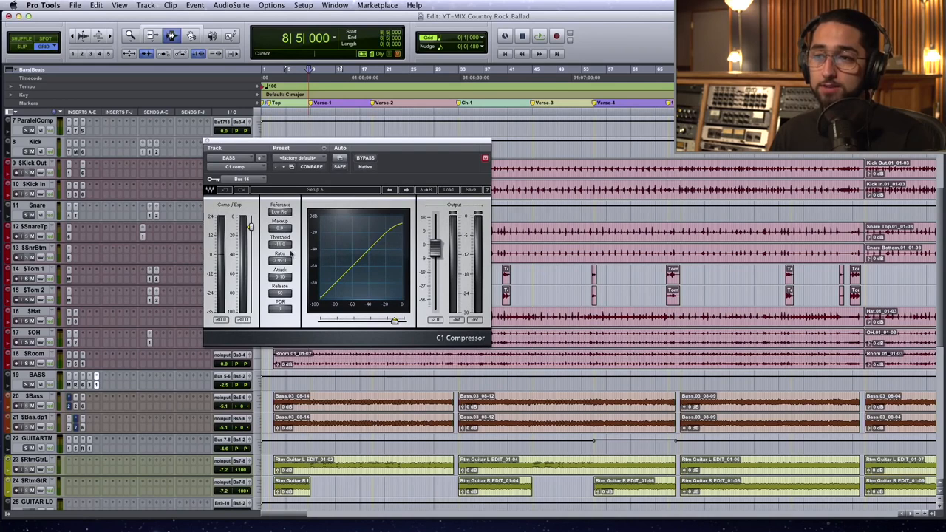
Select the Kick Out and Kick In tracks, followed by the Kick bus track, and open the Kick track's Bus 16 send fader
click(44, 143)
click(33, 163)
shift+click(33, 183)
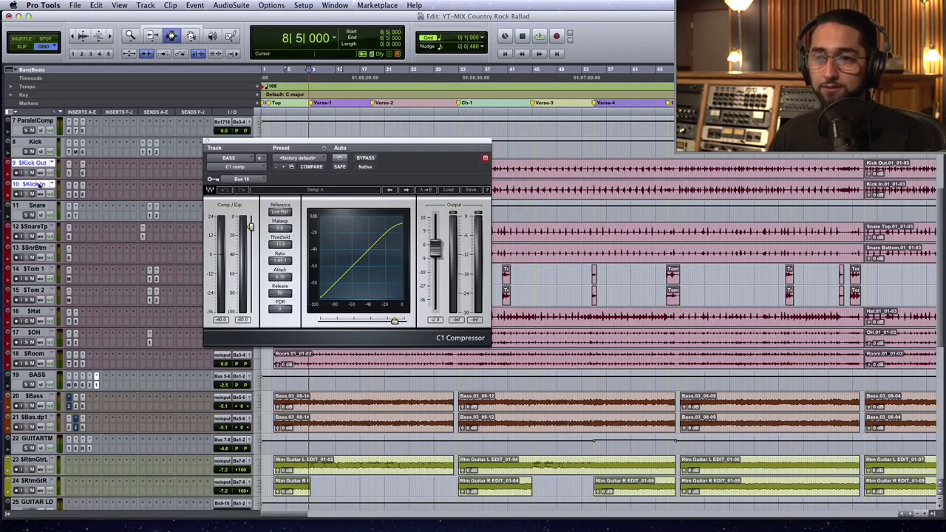
drag(316, 147, 321, 203)
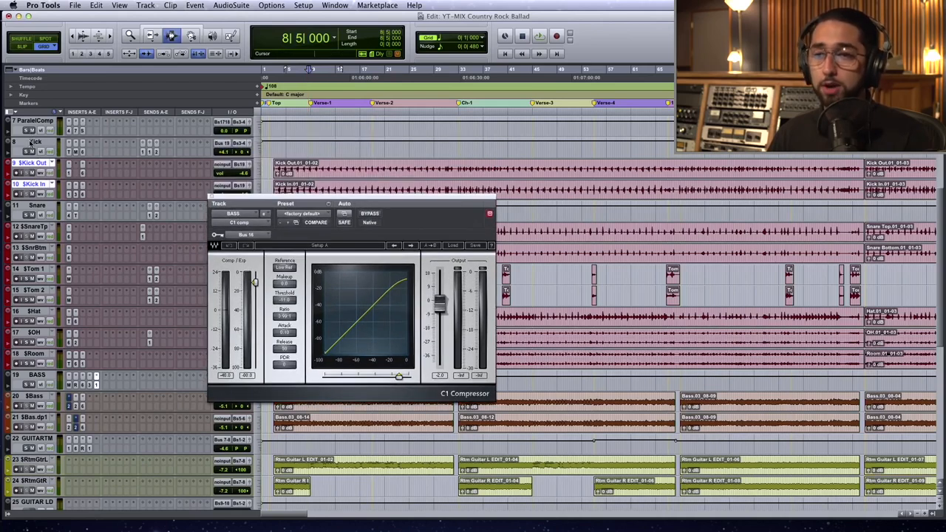
click(29, 142)
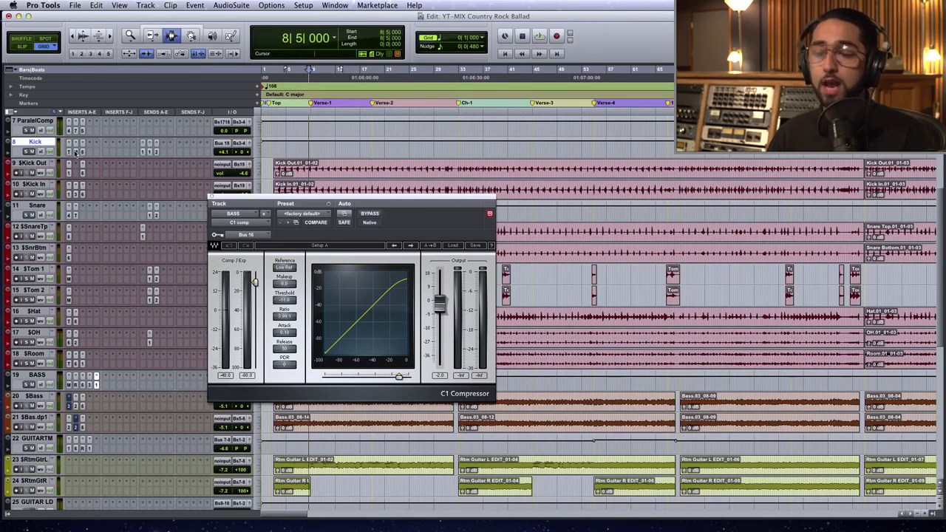
click(145, 151)
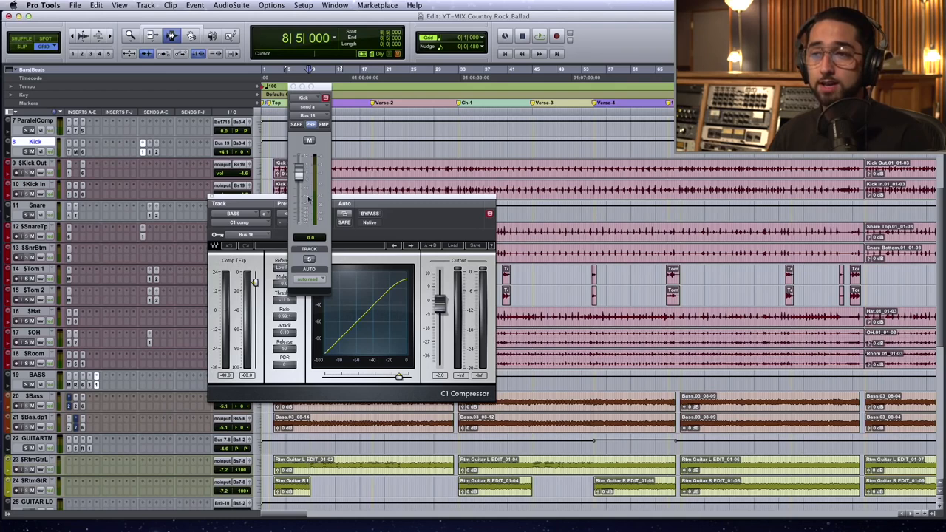
Inspect the C1 compressor's key input bus list, leaving Bus 16 assigned, and place its window beside the Kick send fader
click(367, 201)
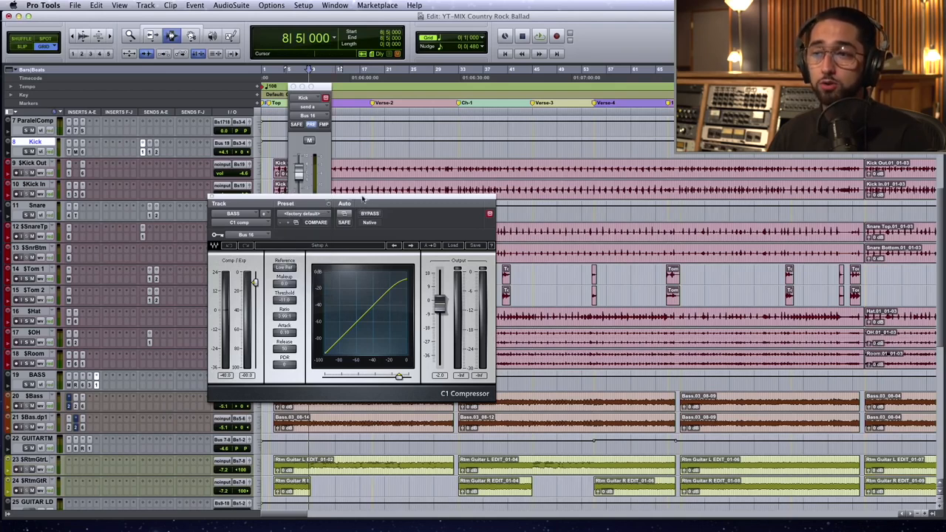
click(247, 238)
mouse_move(247, 238)
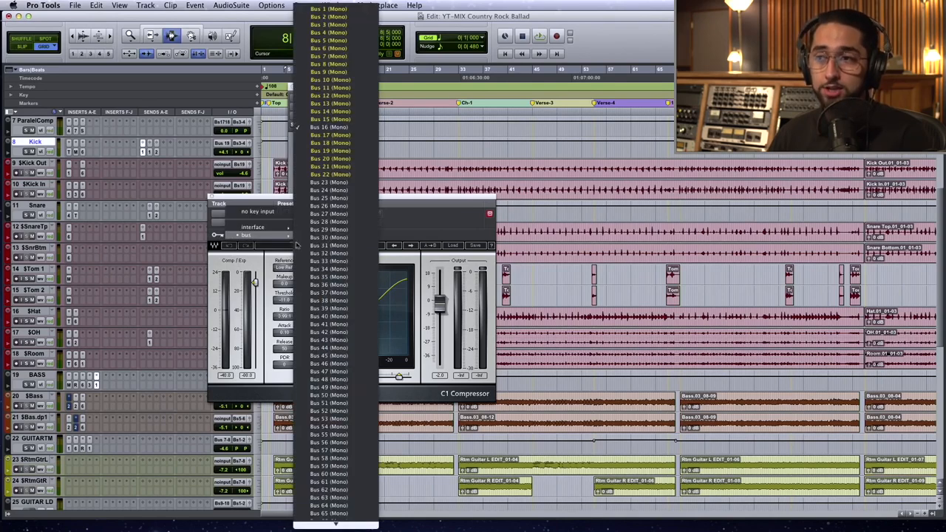
click(435, 228)
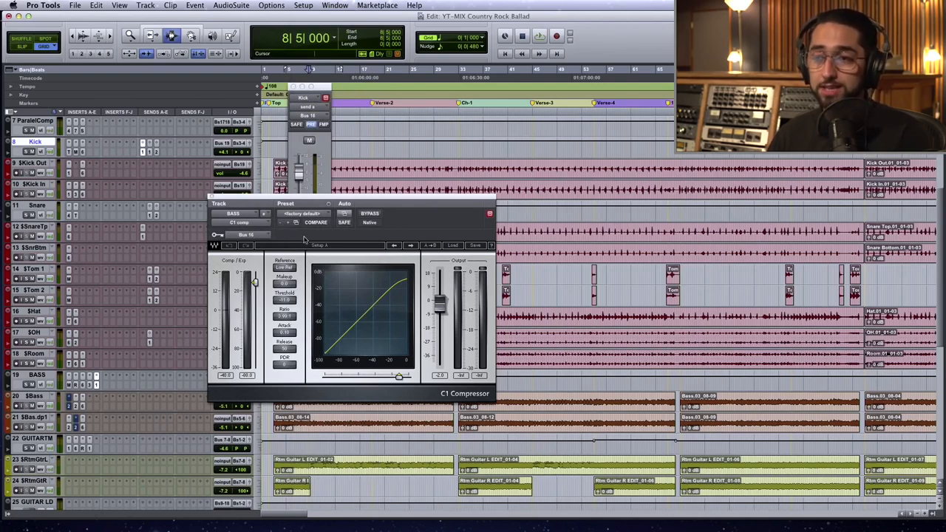
drag(251, 199, 392, 138)
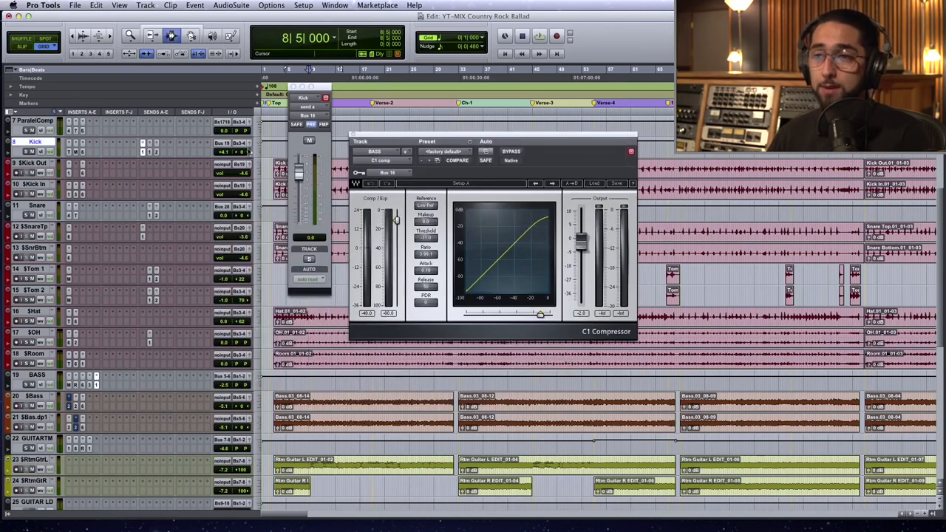
click(37, 143)
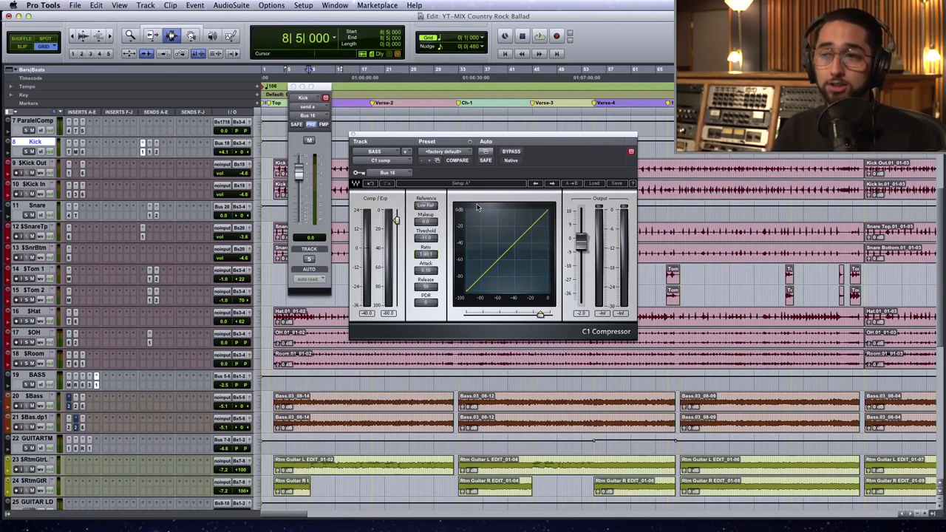
Test the Kick send level at +12.0 and about -51.5 dB during playback, and reset it to 0.0 once stopped
key(space)
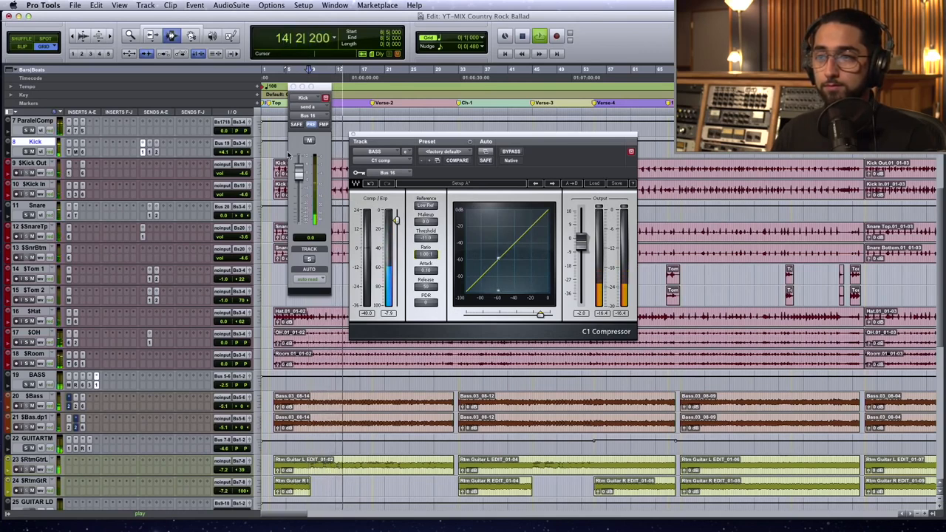
drag(300, 175, 301, 152)
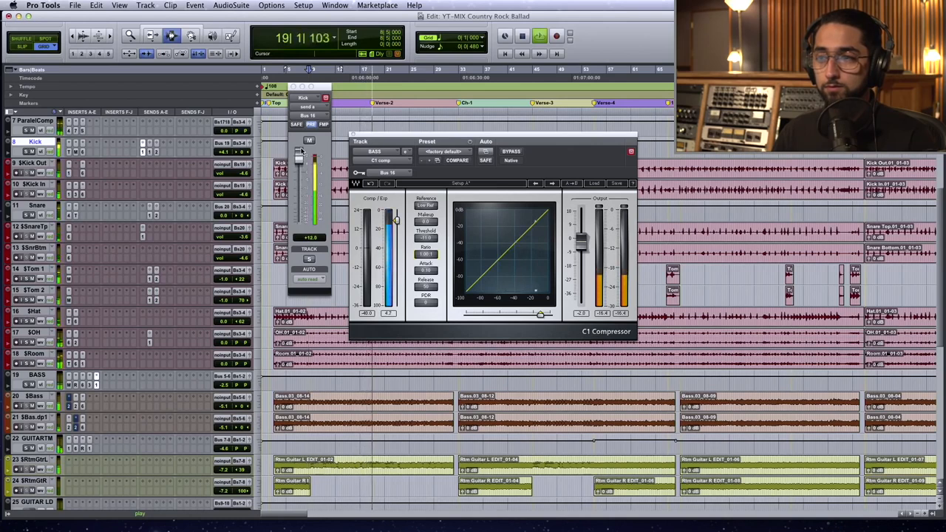
drag(301, 151, 299, 218)
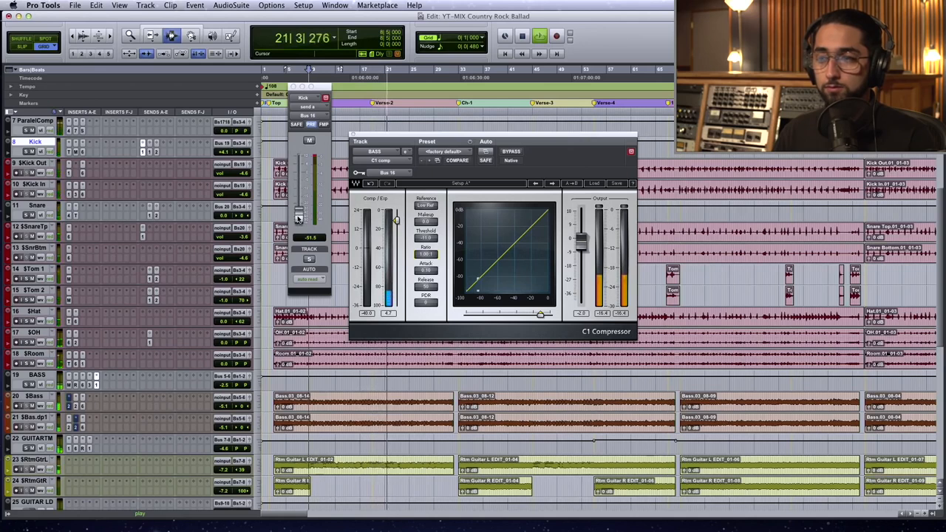
key(space)
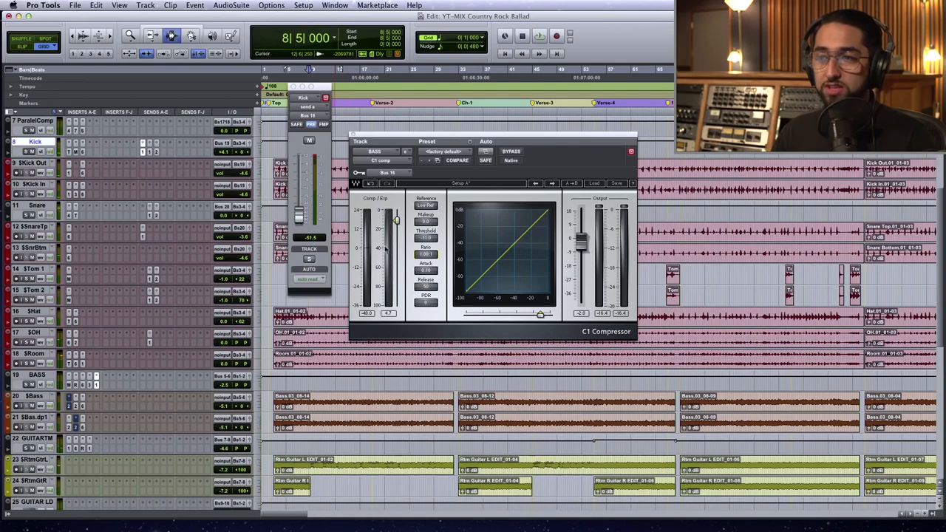
alt+click(300, 215)
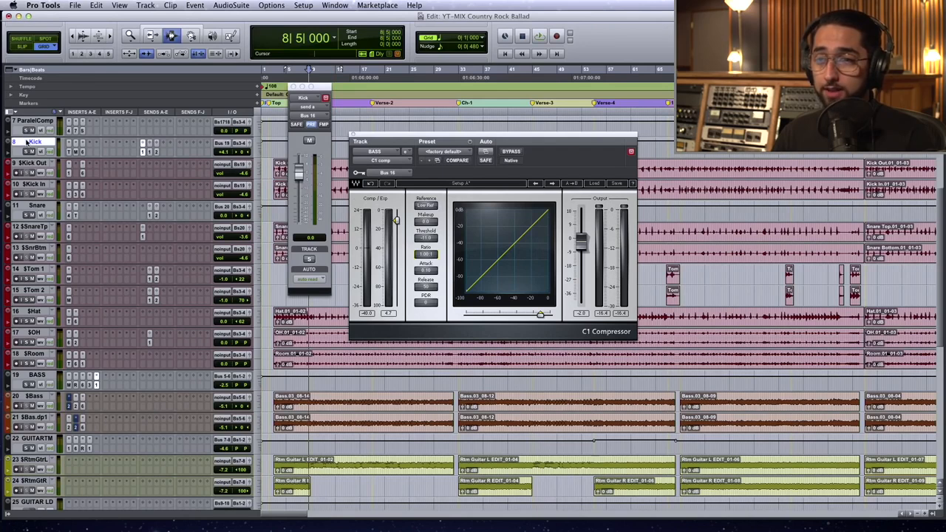
Select the two individual bass tracks in turn, finishing with only the BASS bus track selected
click(36, 375)
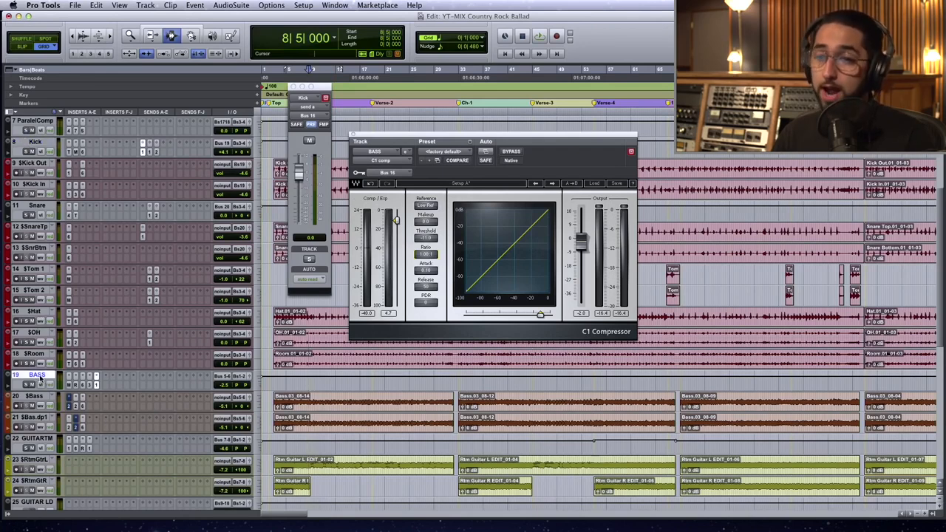
click(39, 417)
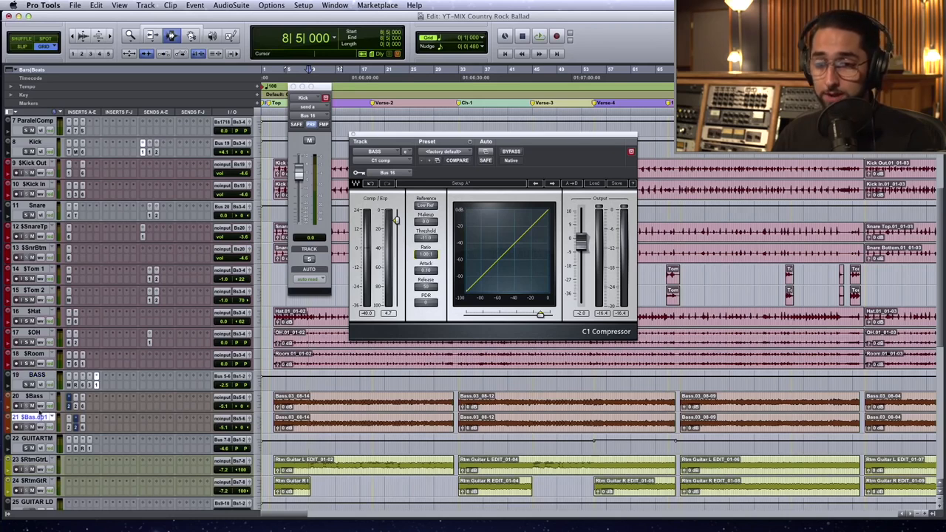
shift+click(37, 396)
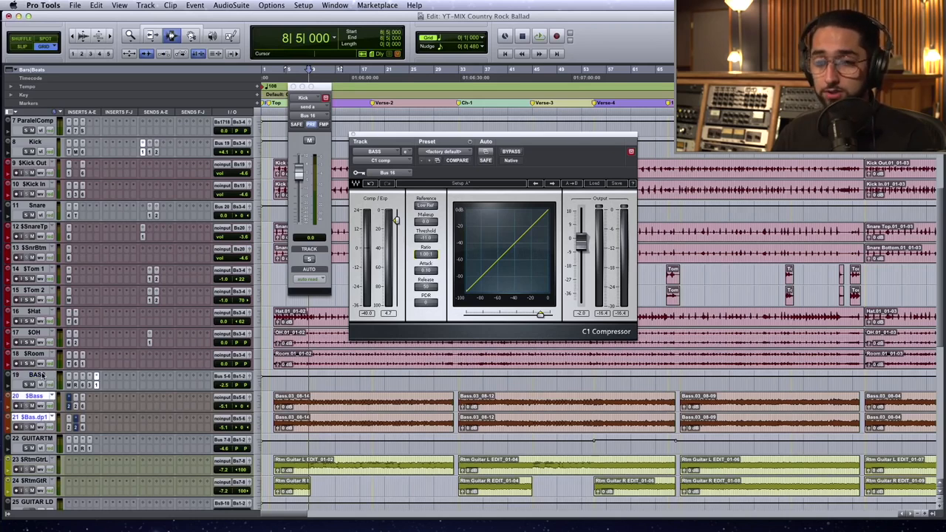
click(42, 377)
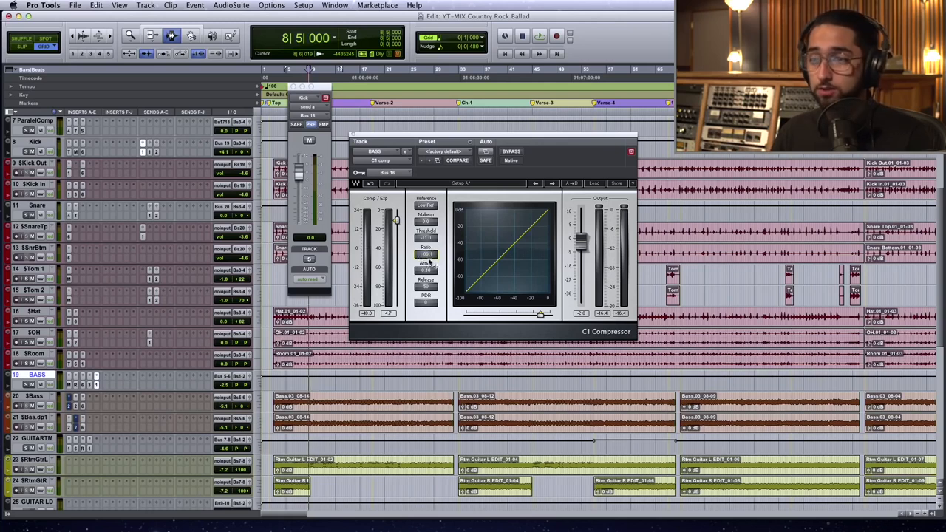
Set the C1 compressor's threshold to -37.0 and solo the Kick and BASS tracks during playback
key(space)
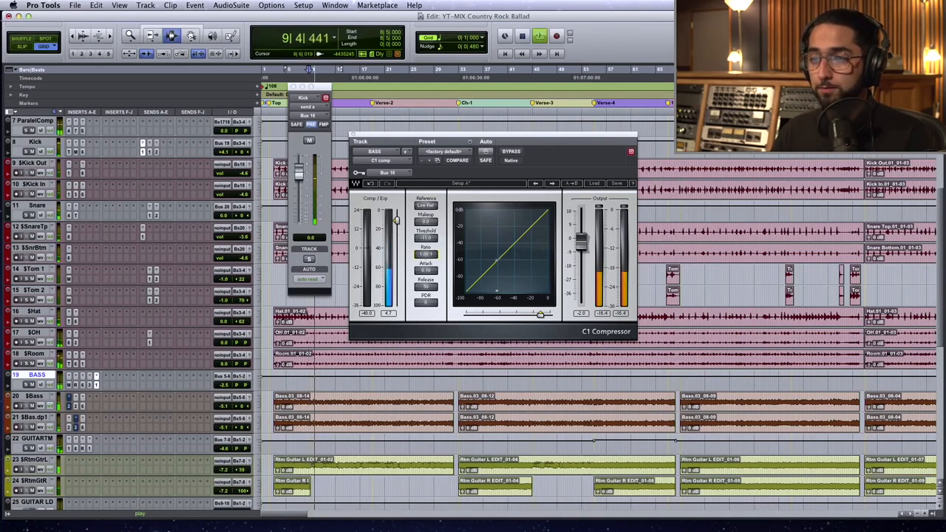
key(space)
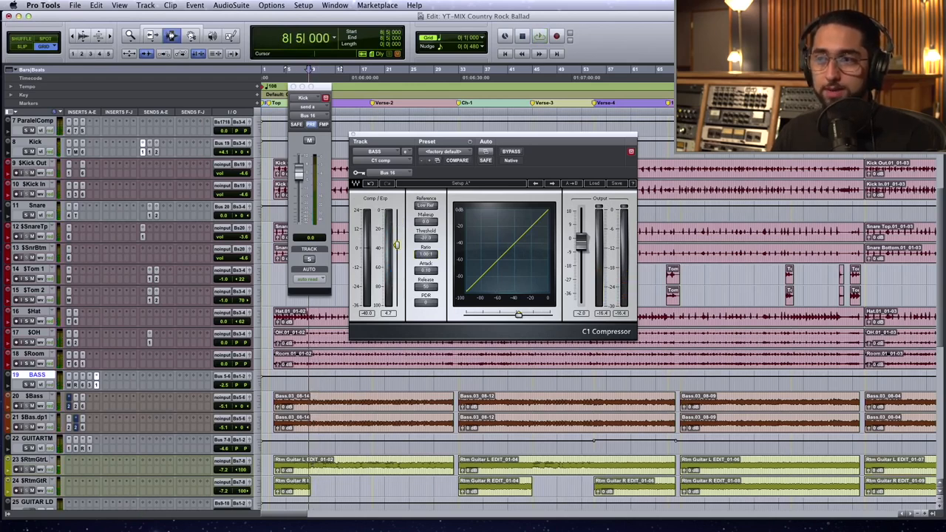
key(space)
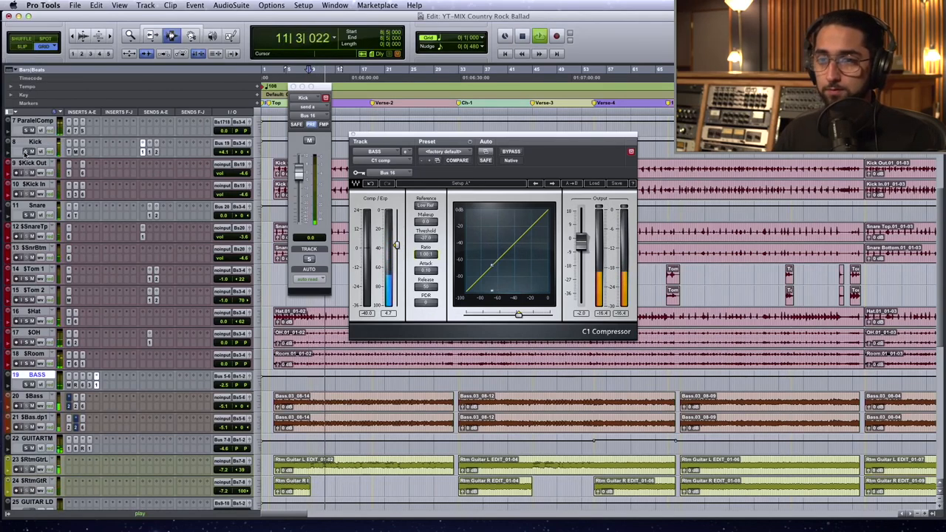
click(28, 152)
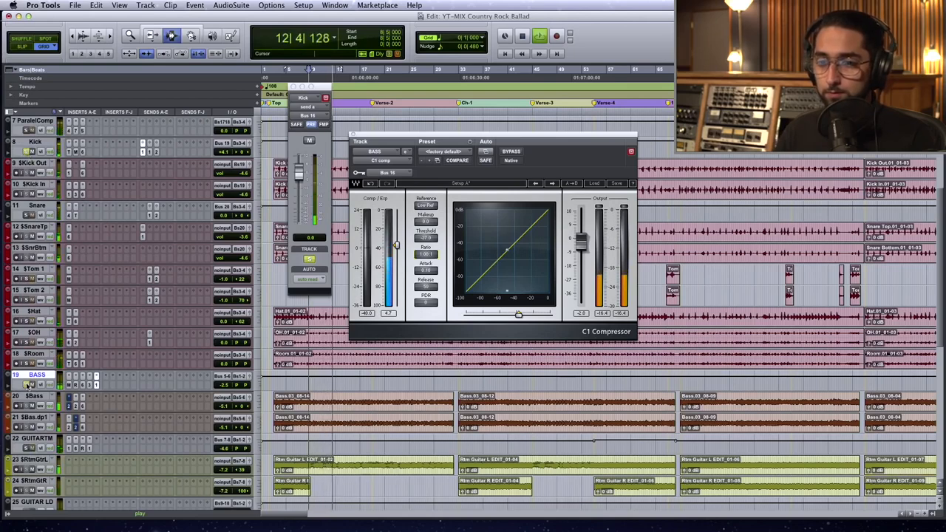
scroll(27, 141, up, 4)
scroll(26, 133, up, 2)
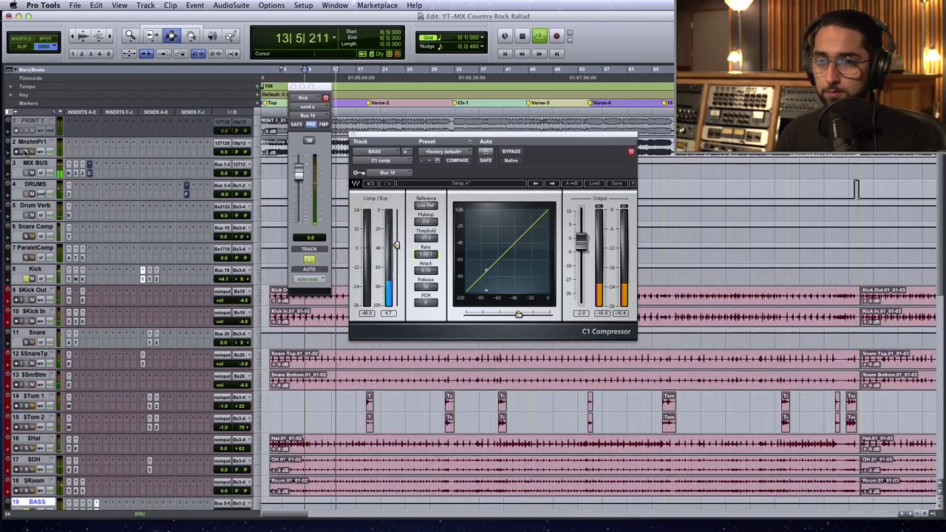
scroll(26, 154, down, 8)
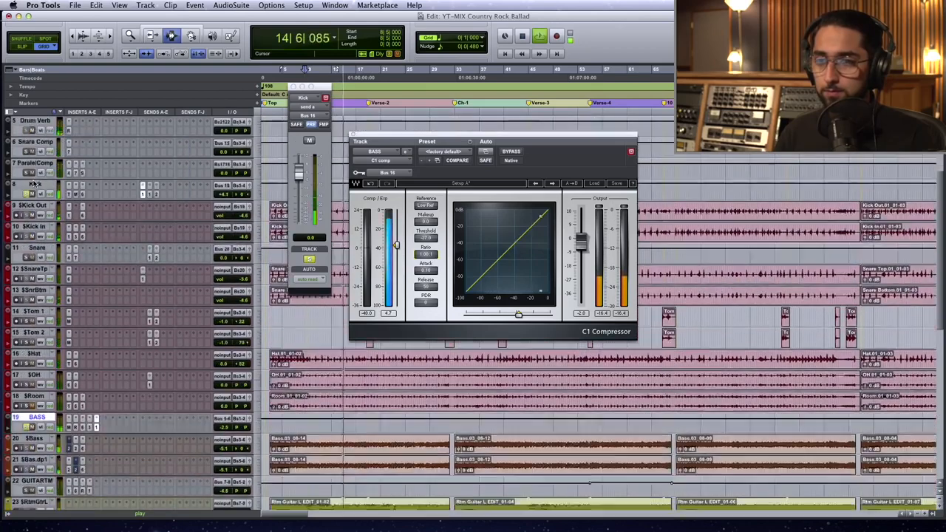
Audition the bass compressor's ratio between 1:1 and about 21:1, stop playback and undo the ratio changes
drag(426, 255, 429, 251)
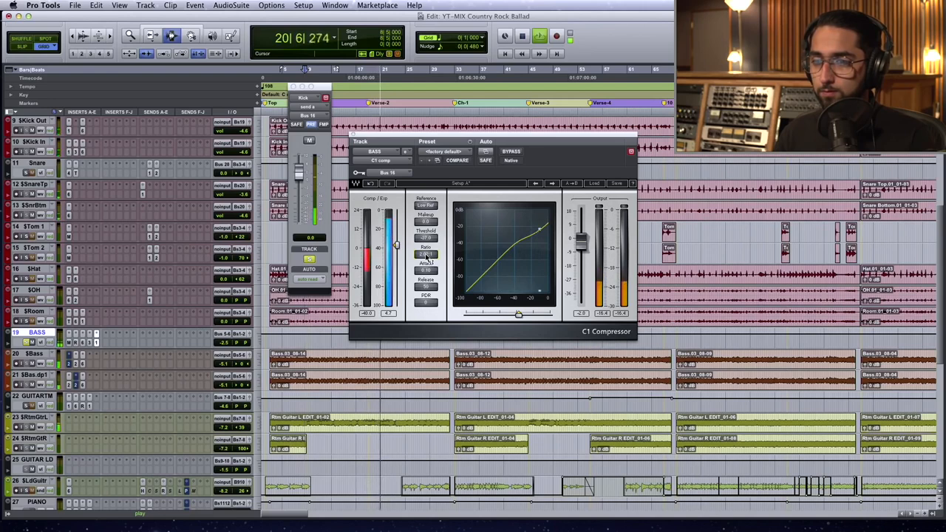
drag(426, 257, 427, 262)
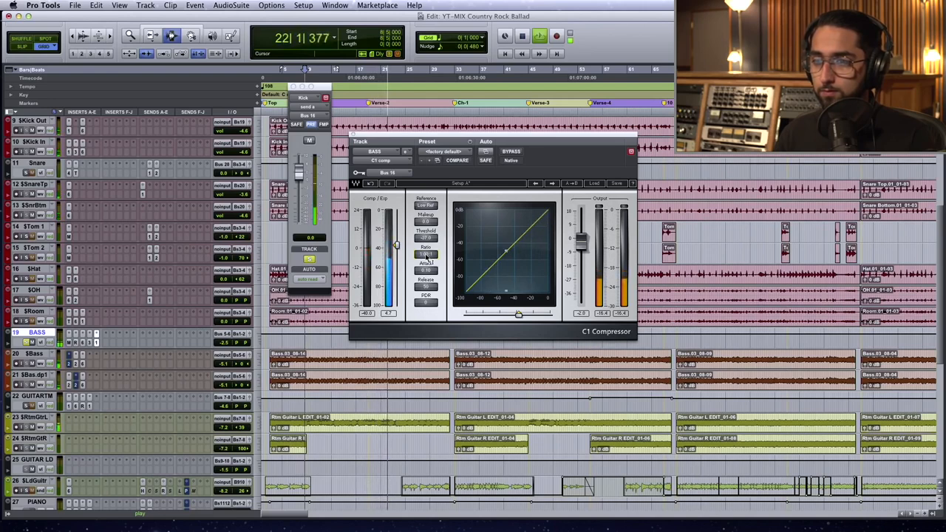
drag(427, 262, 426, 255)
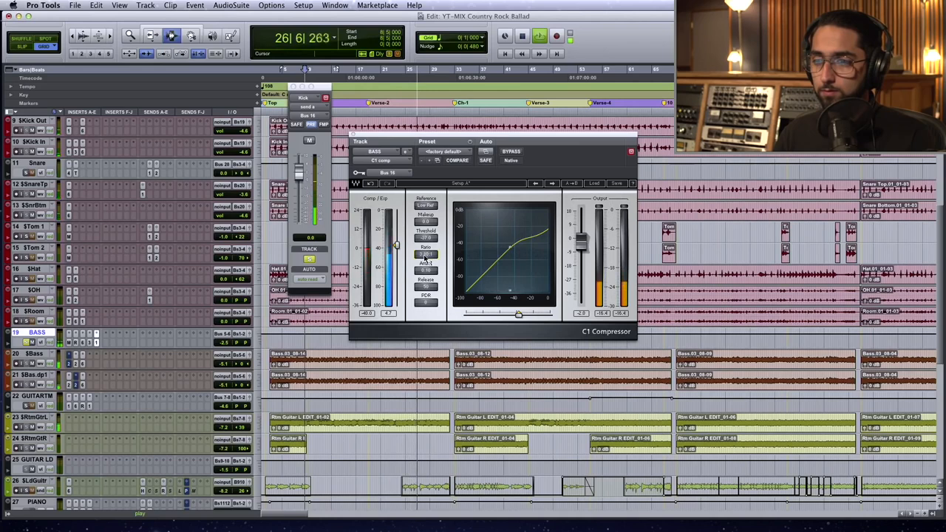
drag(425, 257, 428, 229)
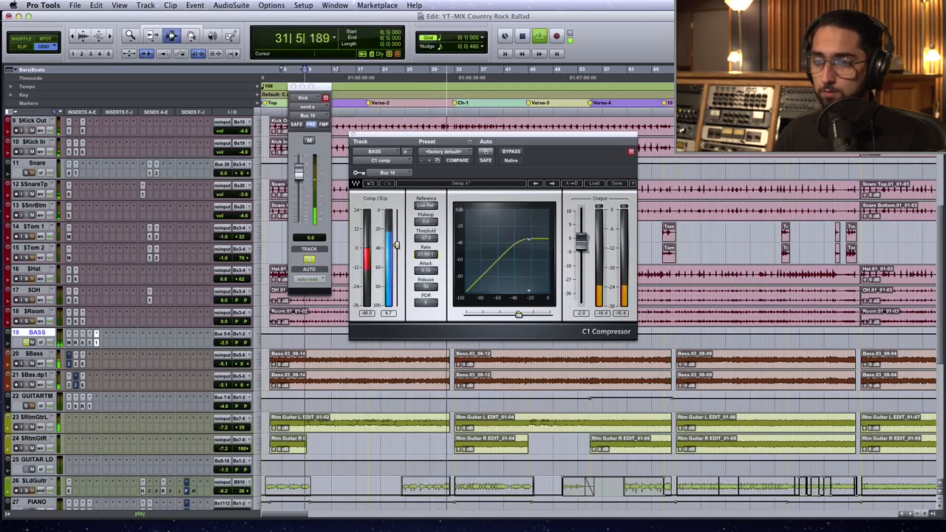
key(space)
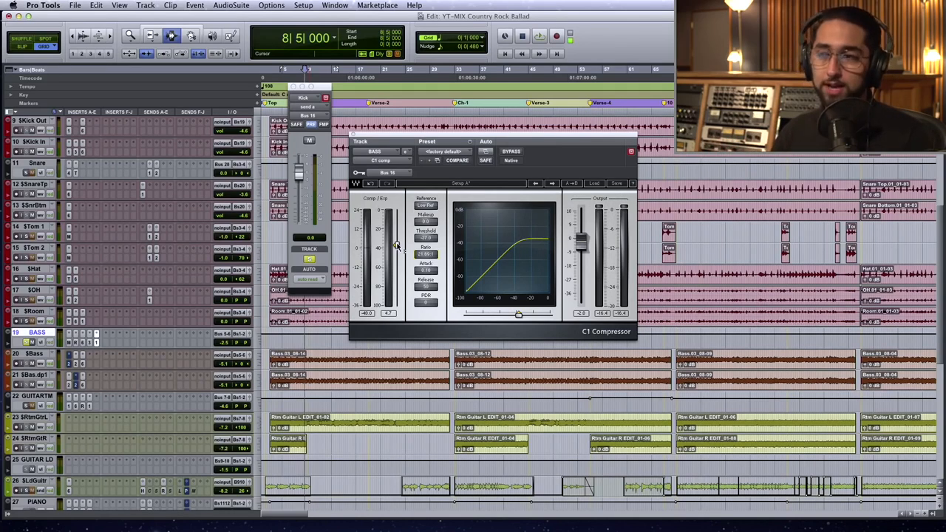
click(371, 184)
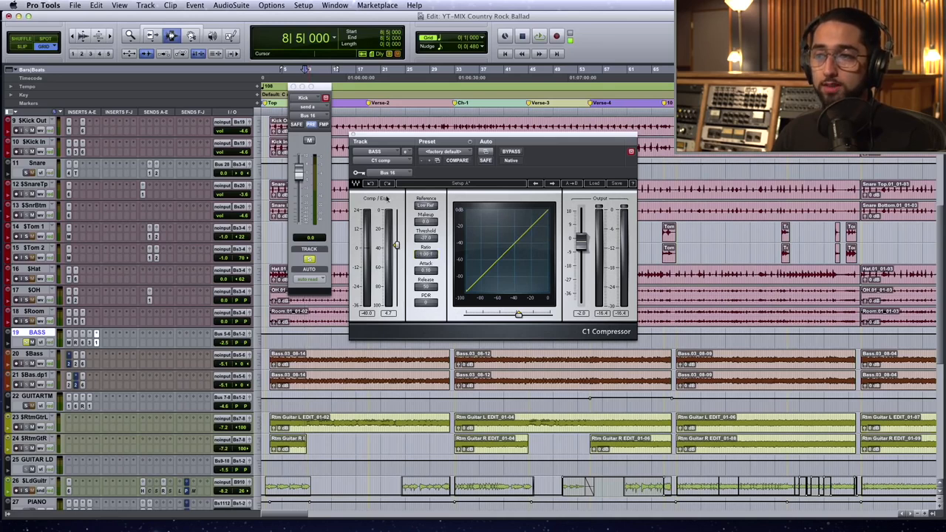
Set the bass compressor's ratio to 3.01:1 and its threshold to -14.3
drag(425, 255, 425, 232)
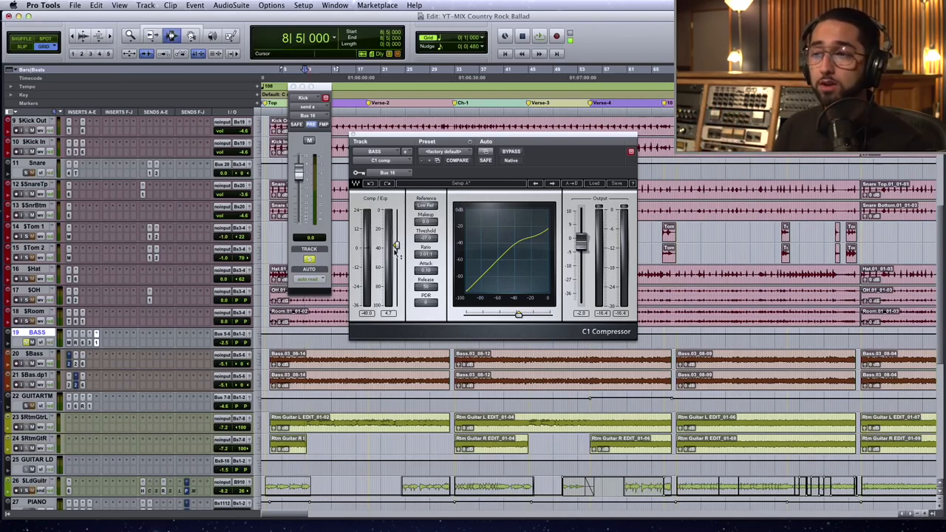
drag(397, 245, 398, 227)
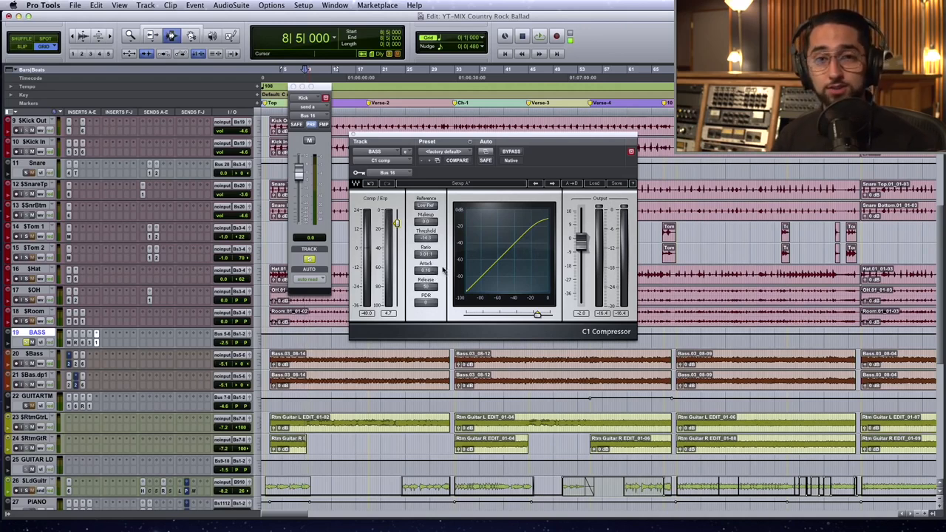
Set the bass compressor's threshold to -25.9, attack to 0.01 and release to 154 during playback
key(space)
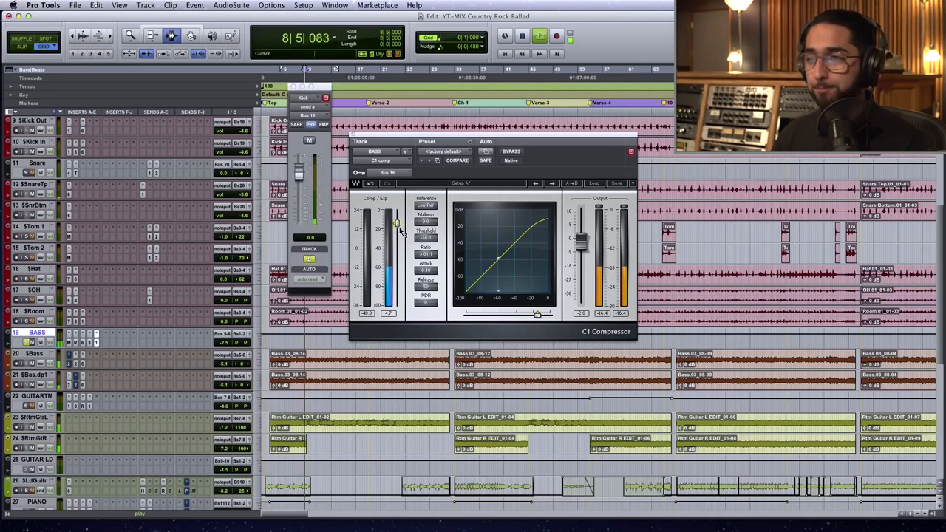
drag(397, 224, 397, 228)
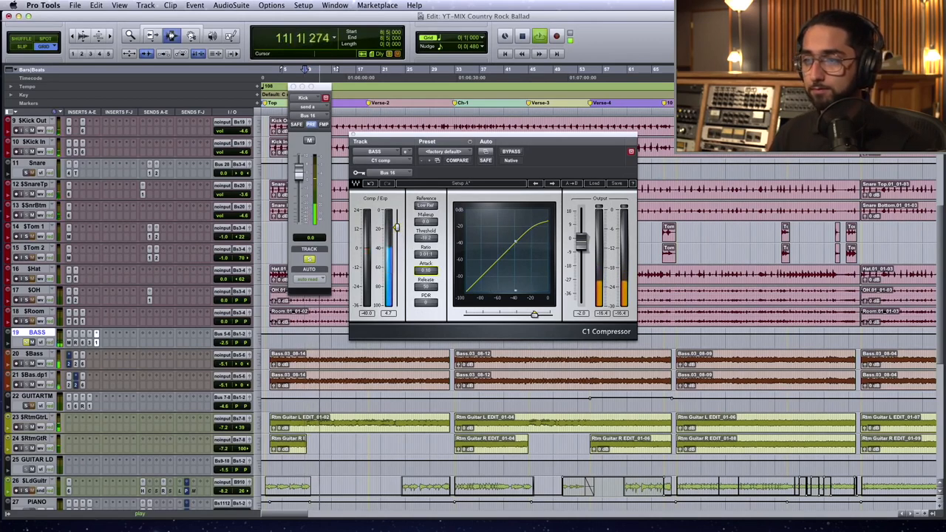
mouse_move(397, 227)
mouse_down()
mouse_move(397, 255)
mouse_move(424, 264)
mouse_move(424, 255)
mouse_move(424, 288)
mouse_move(425, 273)
mouse_move(397, 241)
mouse_up()
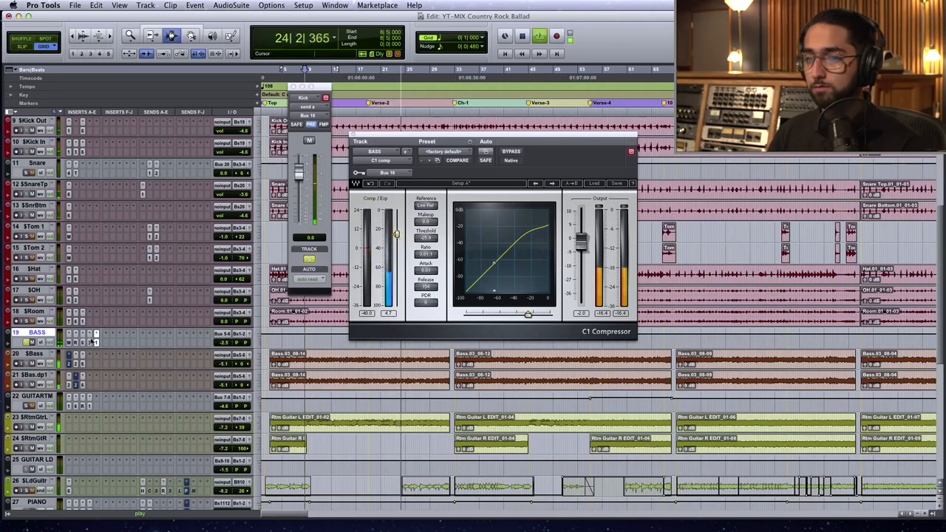
Select the tracks from Room up to the DRUMS bus and solo them alongside the kick and bass
click(34, 312)
scroll(33, 311, up, 5)
scroll(33, 311, up, 1)
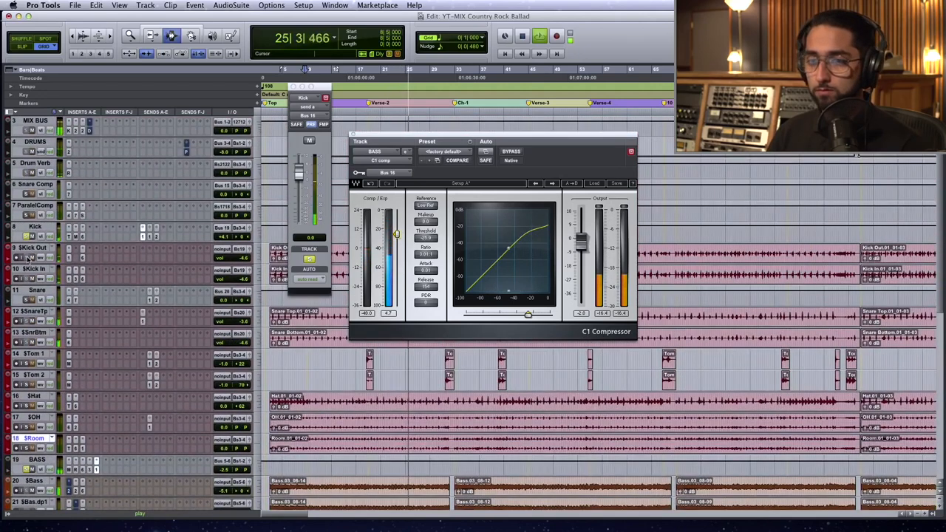
shift+click(33, 249)
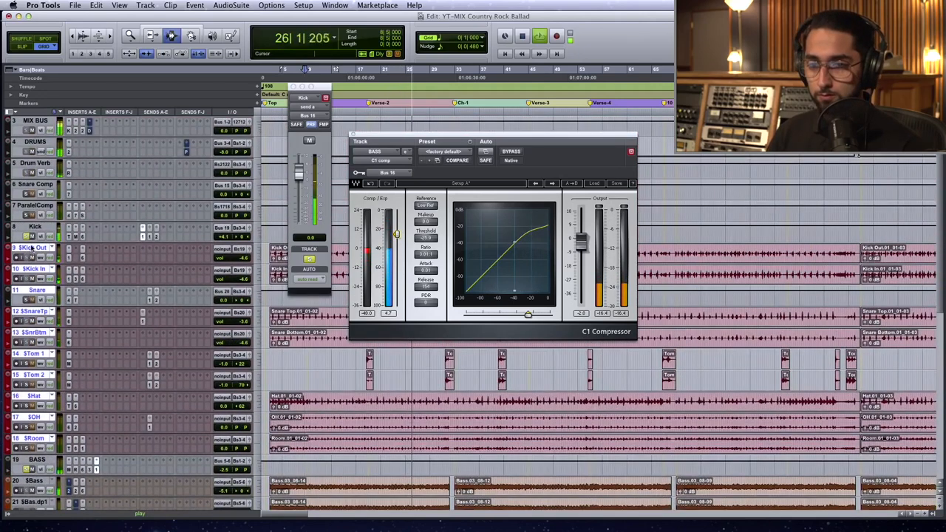
shift+click(38, 142)
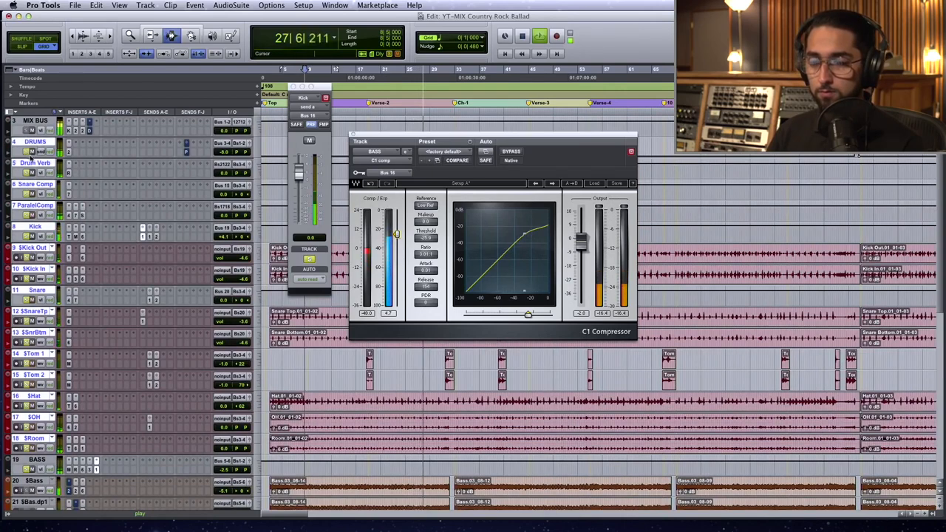
scroll(41, 249, down, 6)
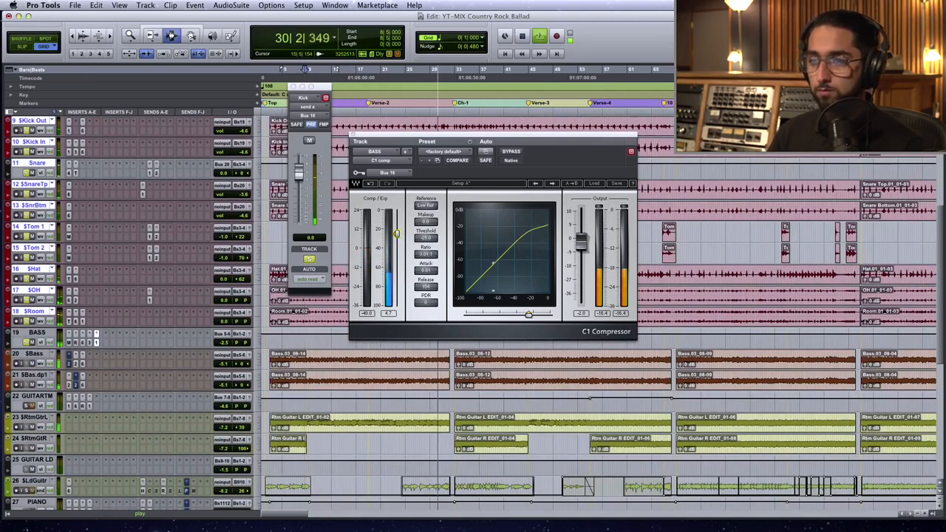
Set the bass compressor's threshold to -21.9, compare the sound bypassed and active, and leave the compressor active with playback stopped
drag(397, 235, 398, 230)
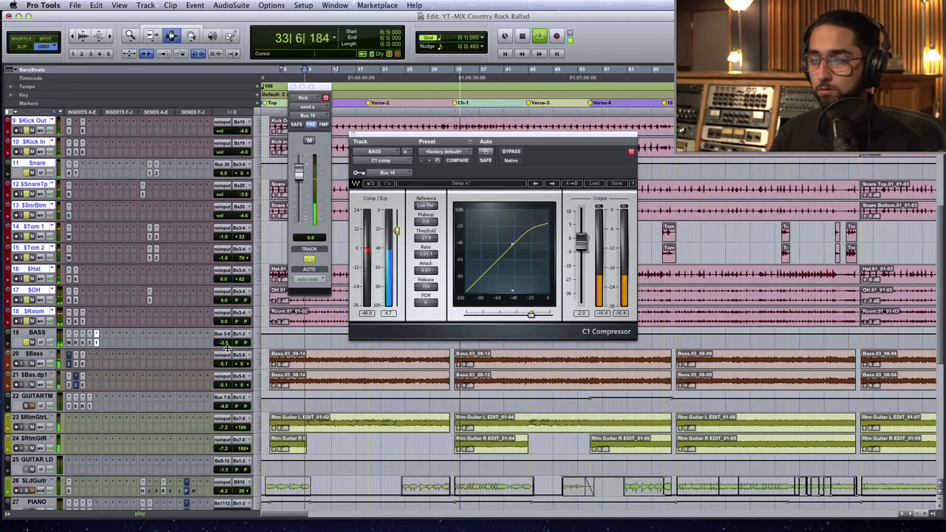
click(517, 152)
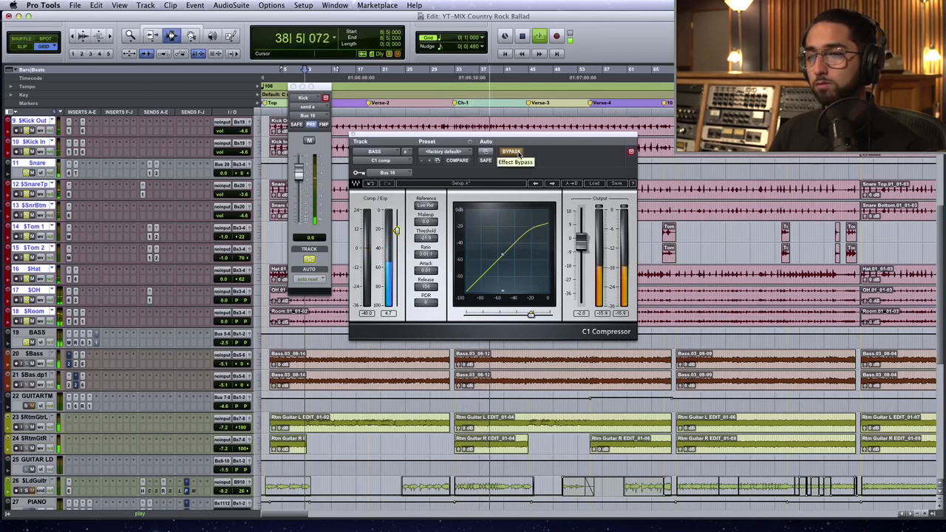
click(519, 153)
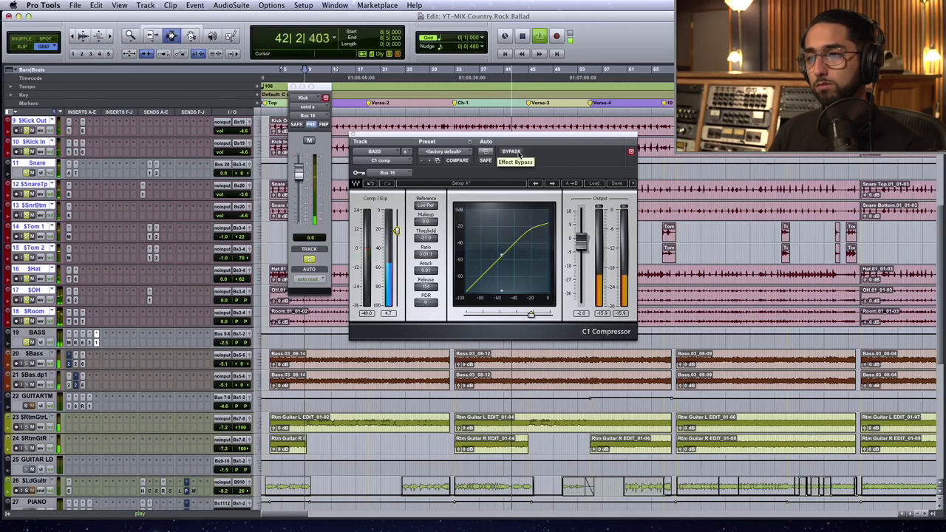
click(520, 153)
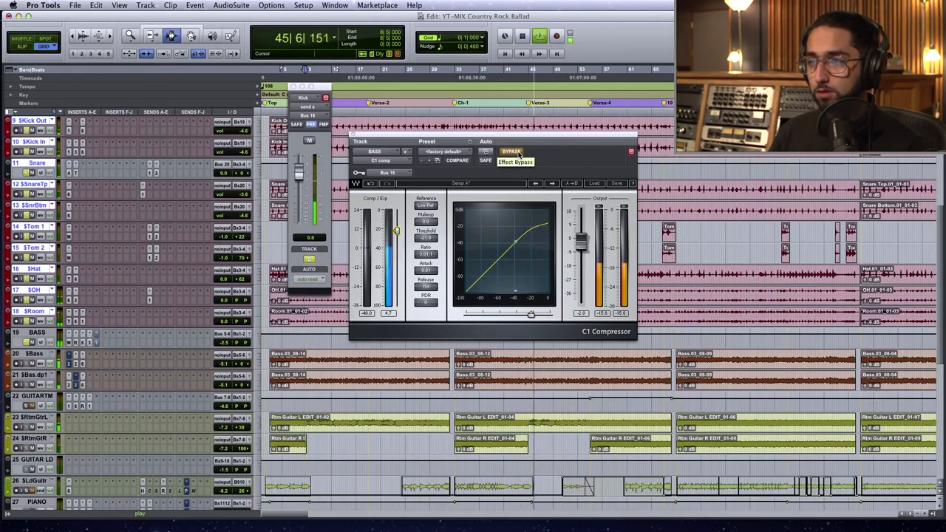
key(space)
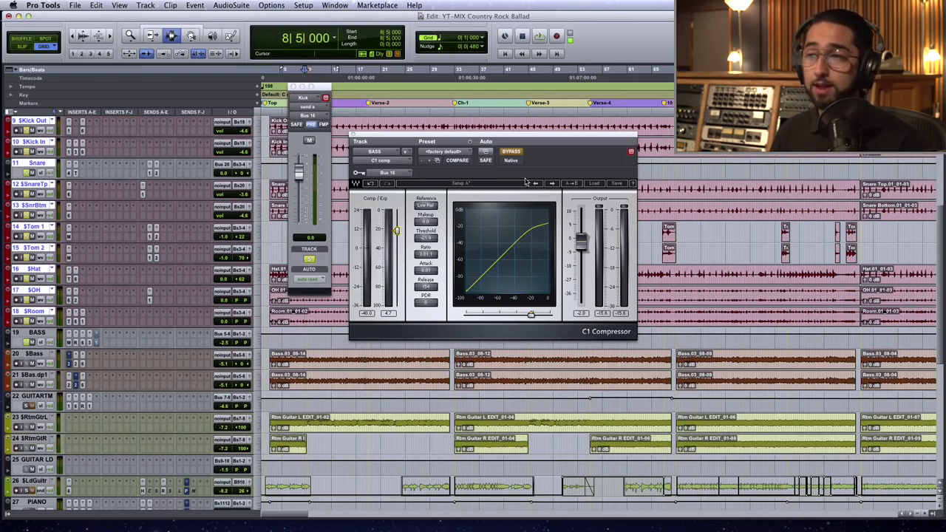
click(516, 152)
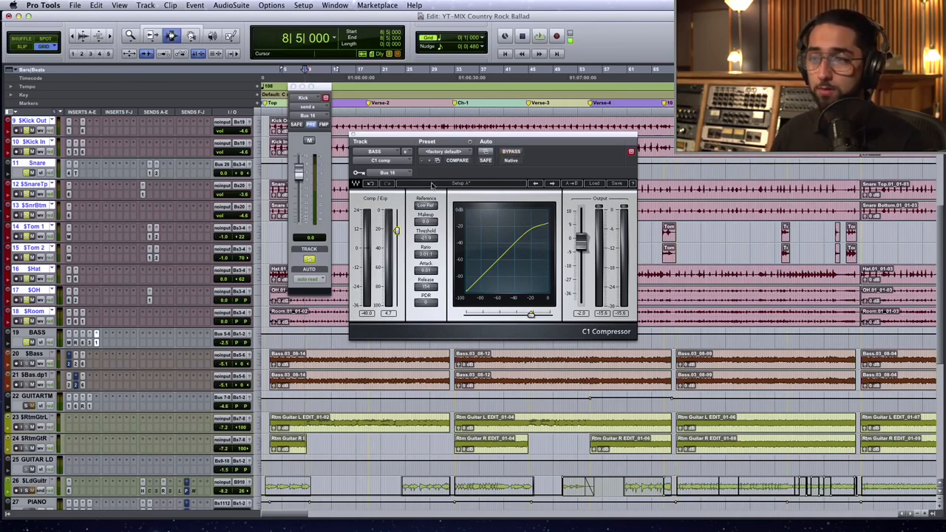
Set the bass compressor's threshold to -18.9, ratio to 4.52:1 and release to 50 while auditioning the drums and bass
drag(399, 229, 398, 229)
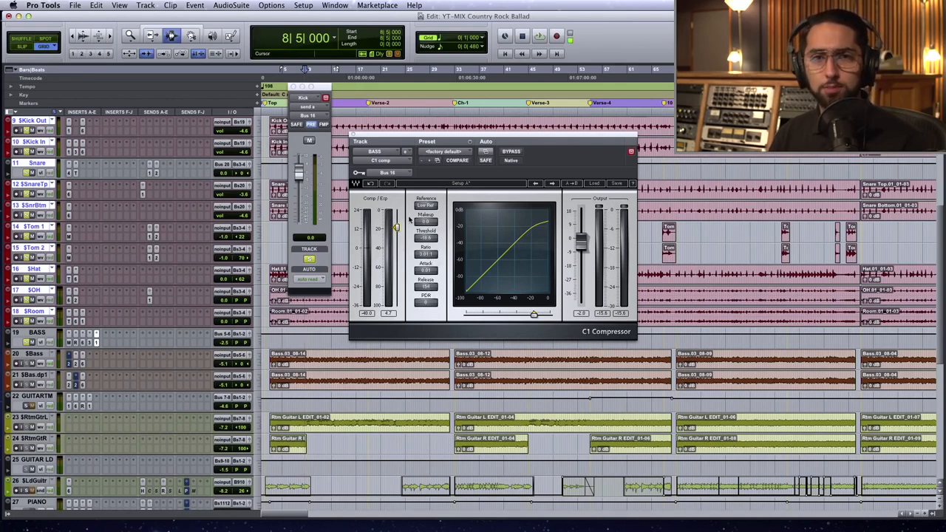
key(space)
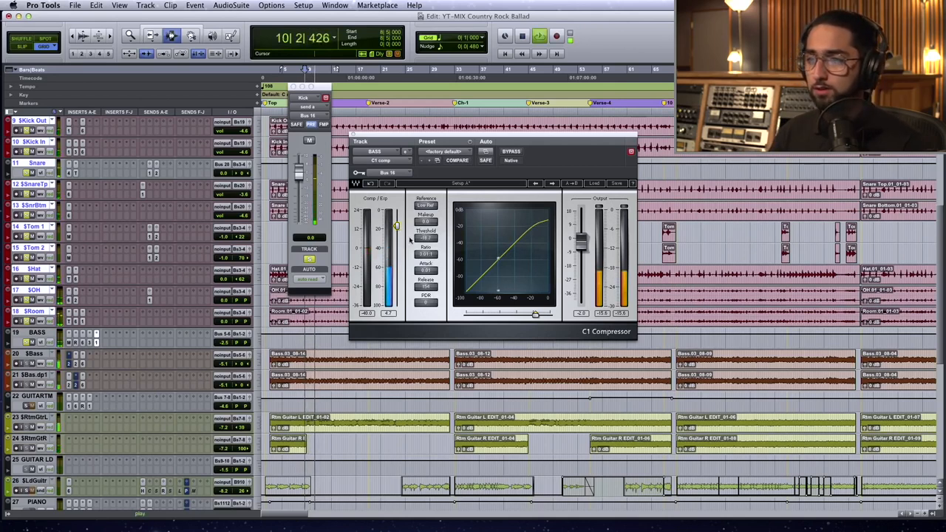
drag(429, 287, 429, 299)
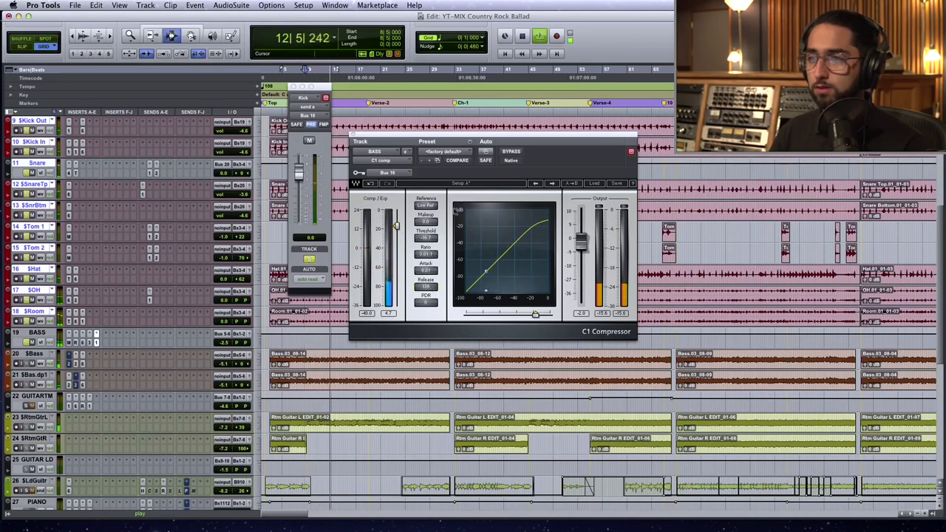
drag(425, 254, 397, 229)
drag(419, 286, 421, 300)
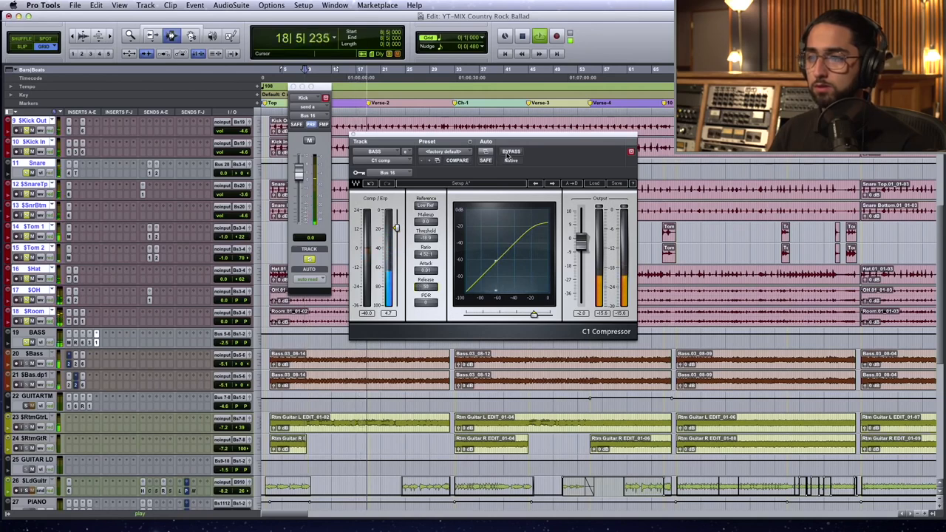
Set the bass compressor's output to 0.0 and compare the soloed drums and bass with the compressor bypassed and active
click(509, 153)
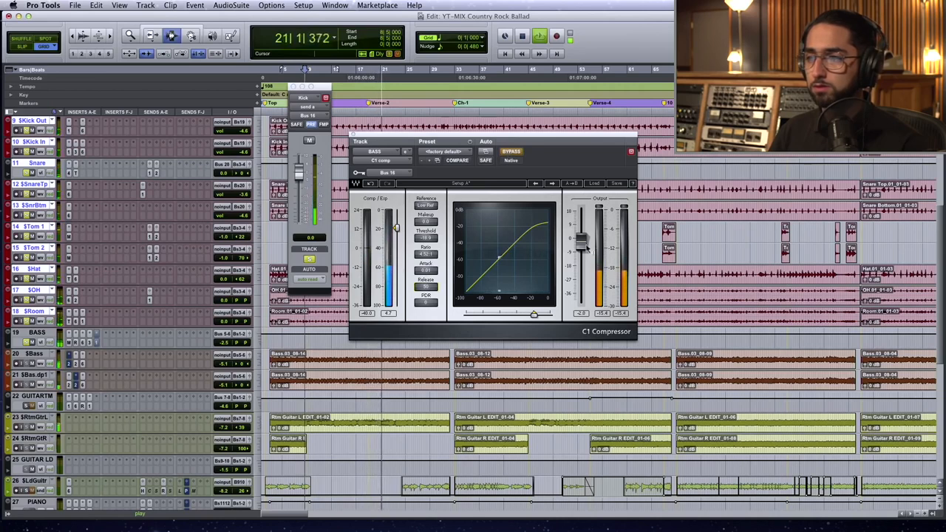
click(514, 152)
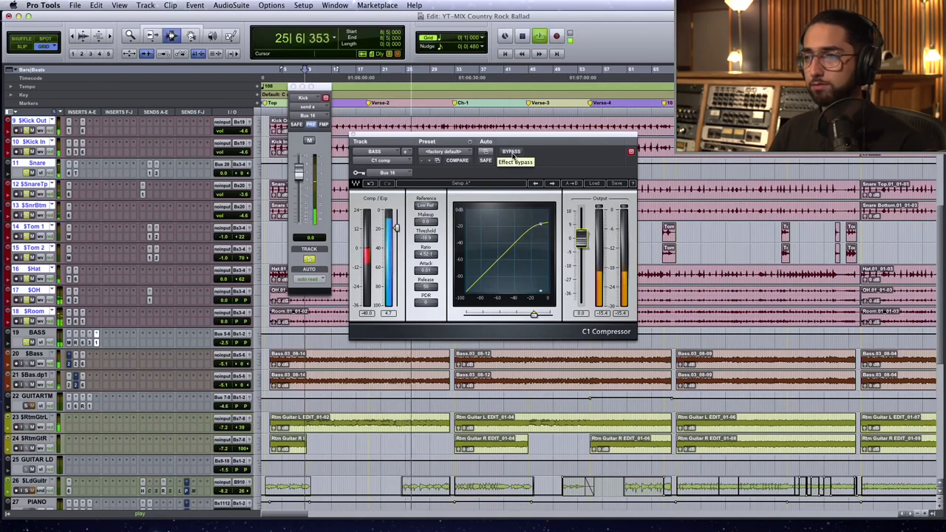
click(513, 152)
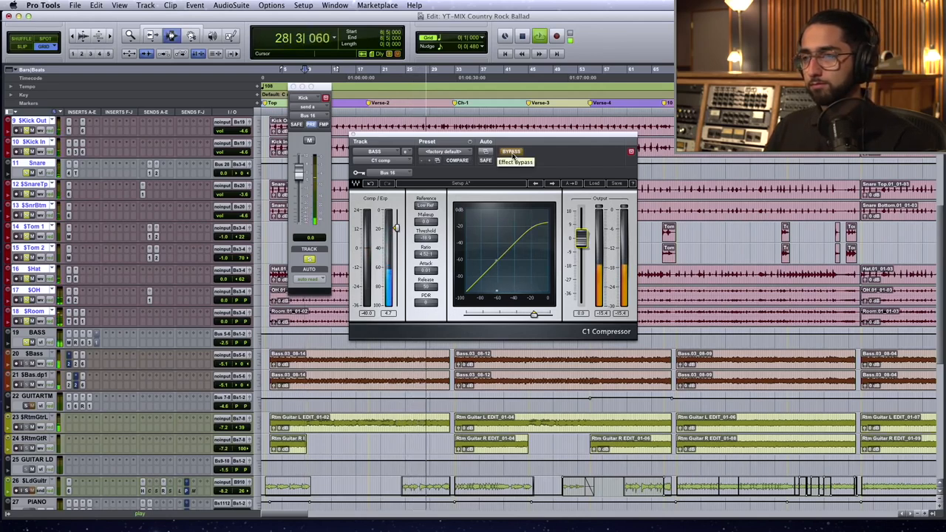
click(514, 153)
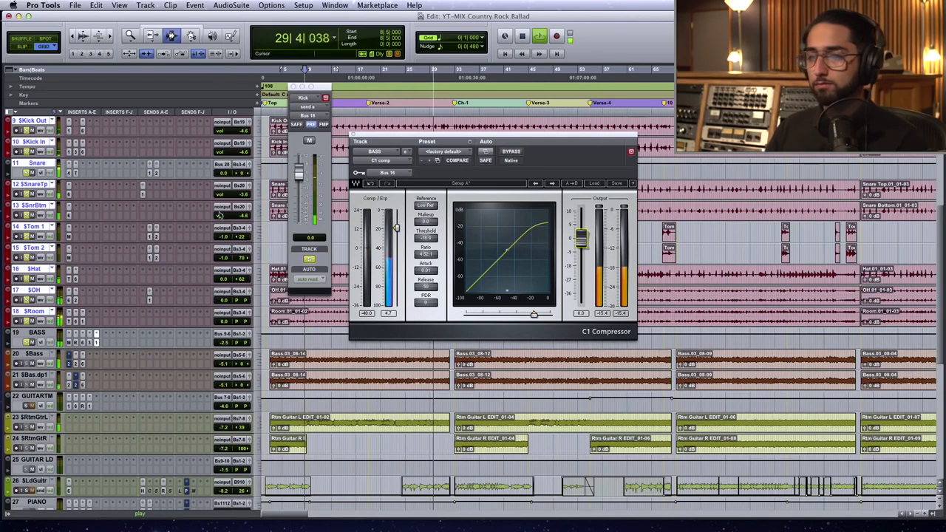
Clear the track solos, play the full mix with the bass compressor bypassed and active, and stop with the compressor active
key(space)
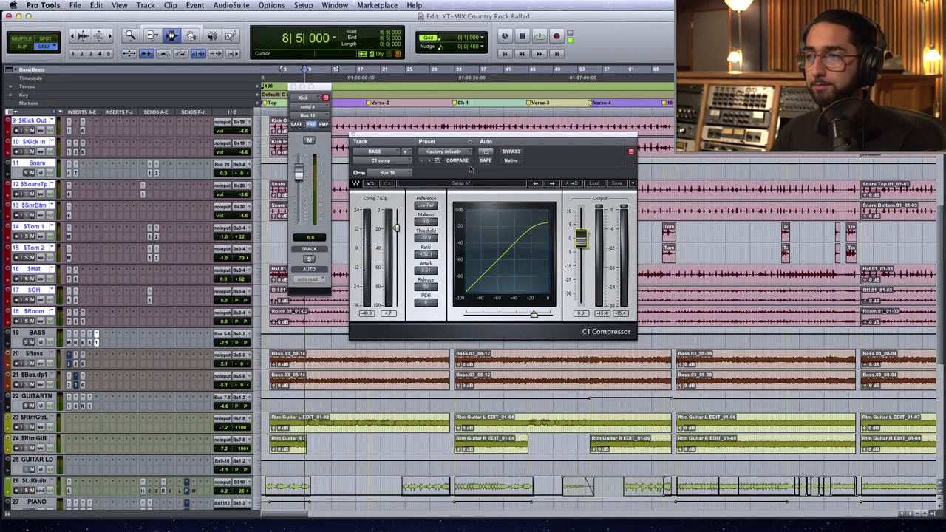
key(space)
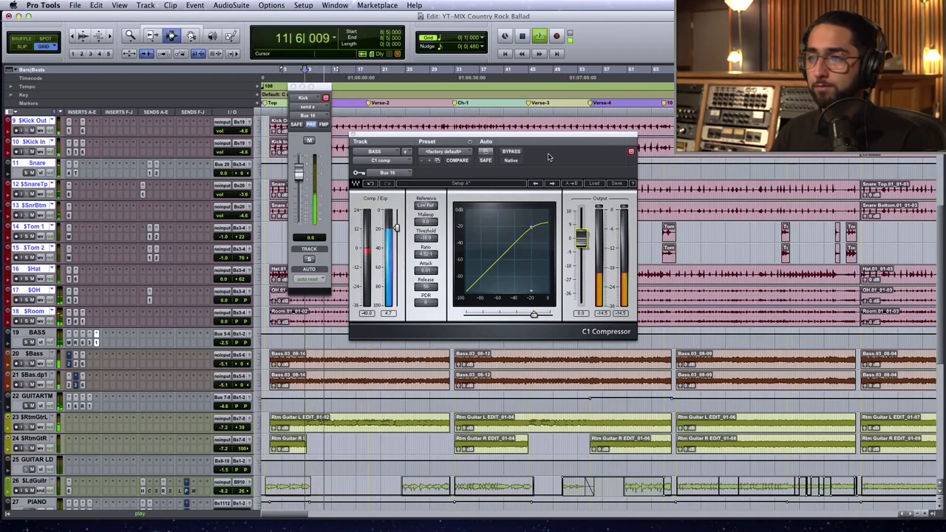
click(510, 152)
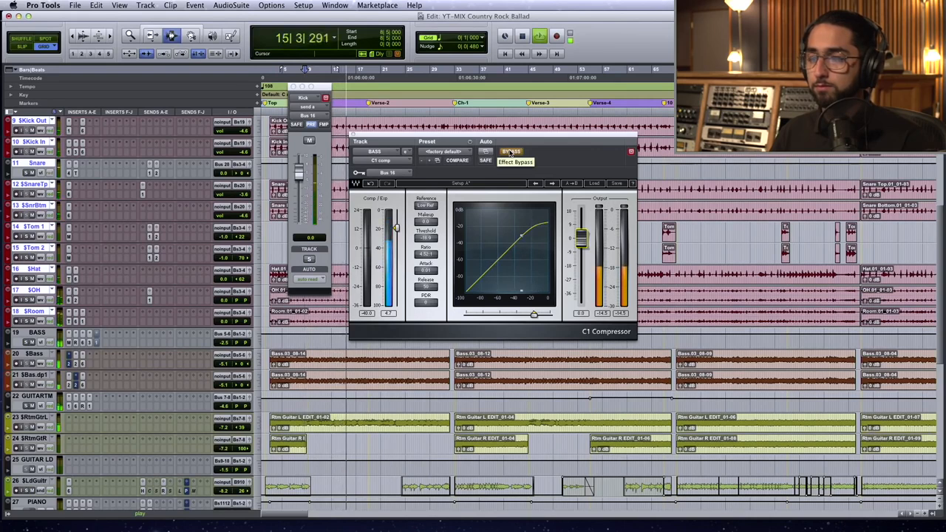
click(510, 151)
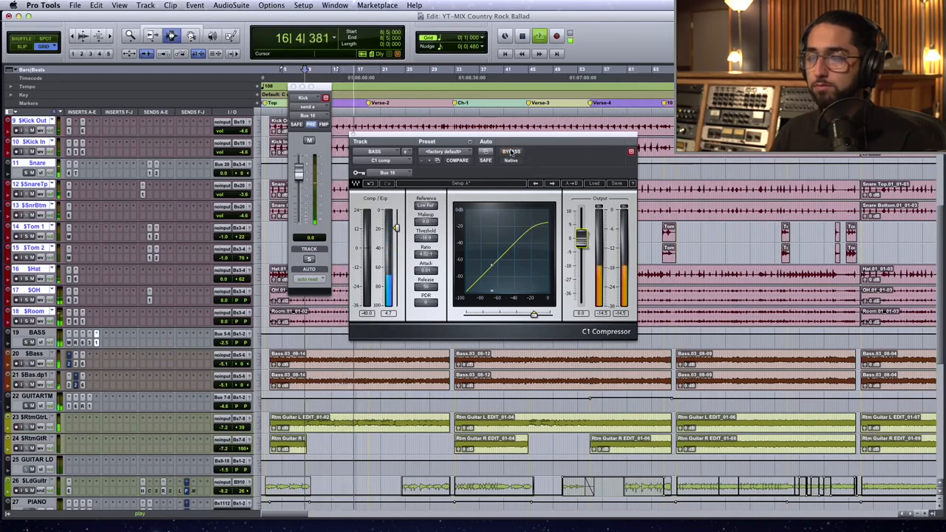
click(511, 153)
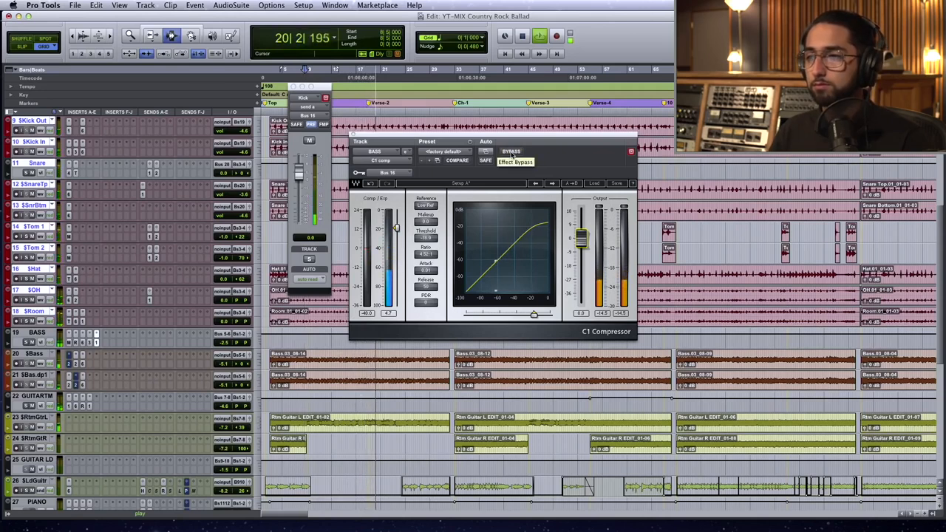
click(512, 153)
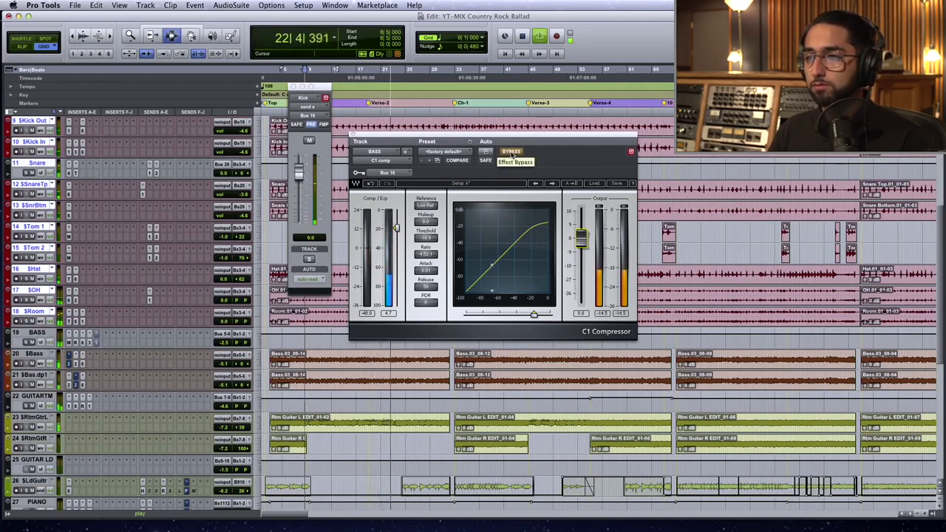
click(512, 153)
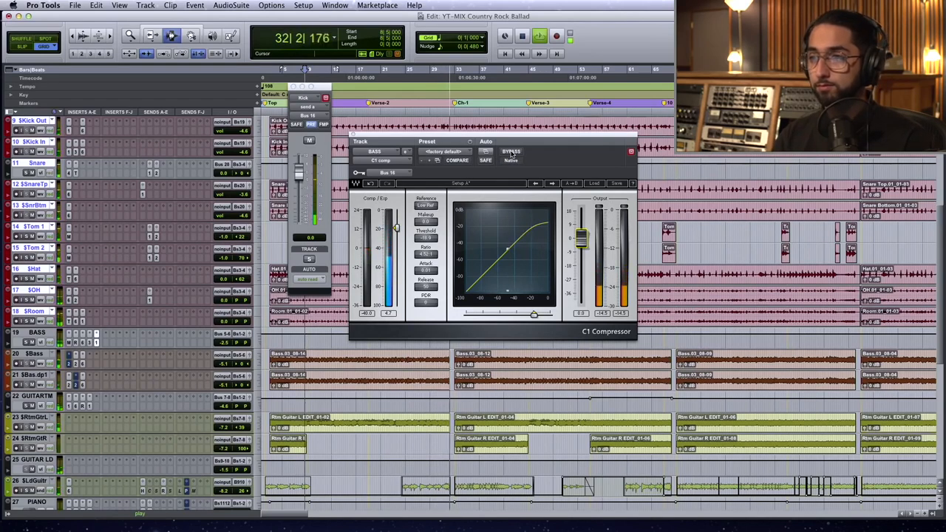
key(space)
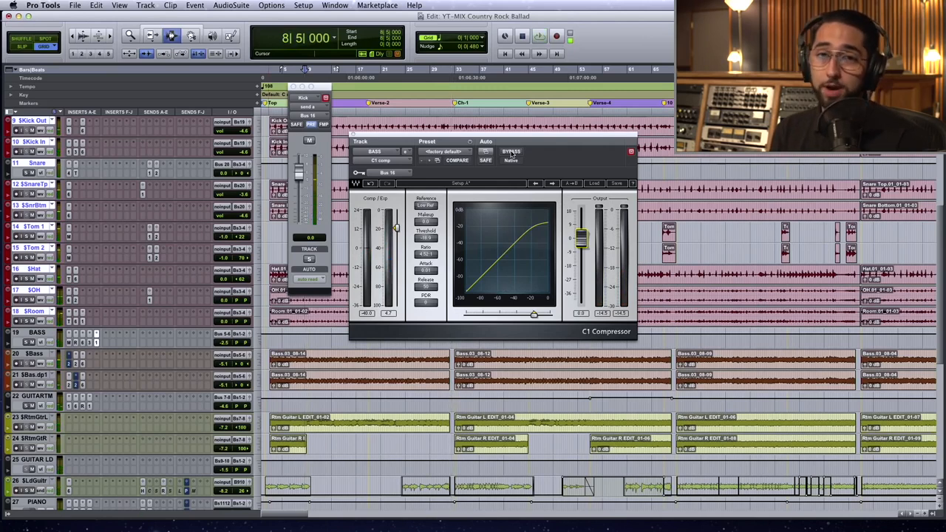